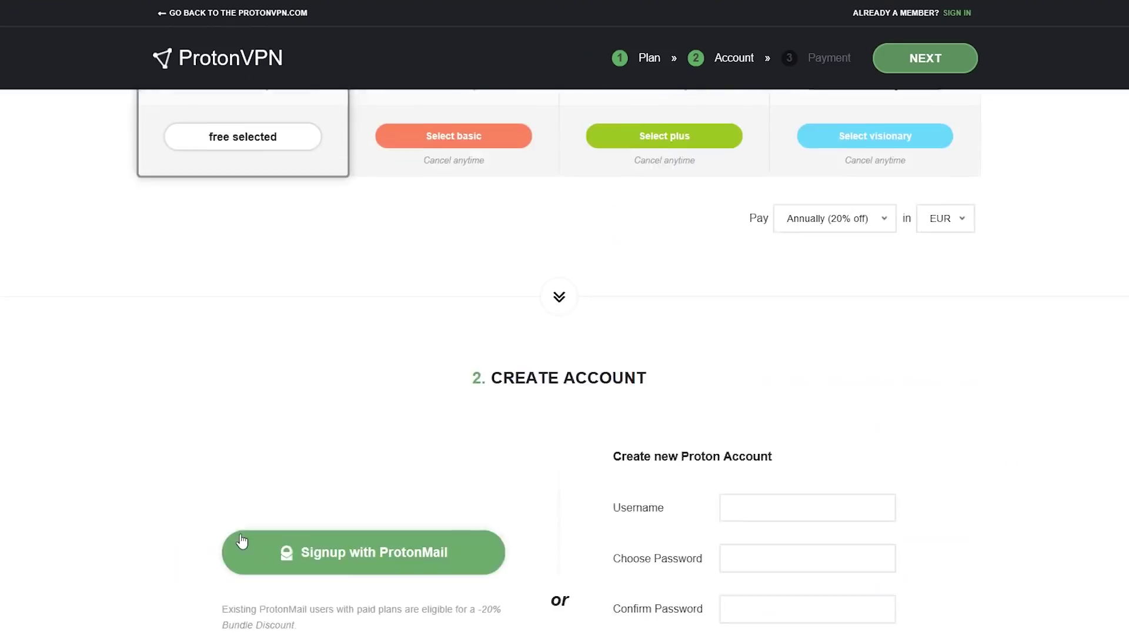
type("techlore")
Step: Fill in the new ProtonVPN account's username, password, confirmation and email address
key("Tab")
type("******")
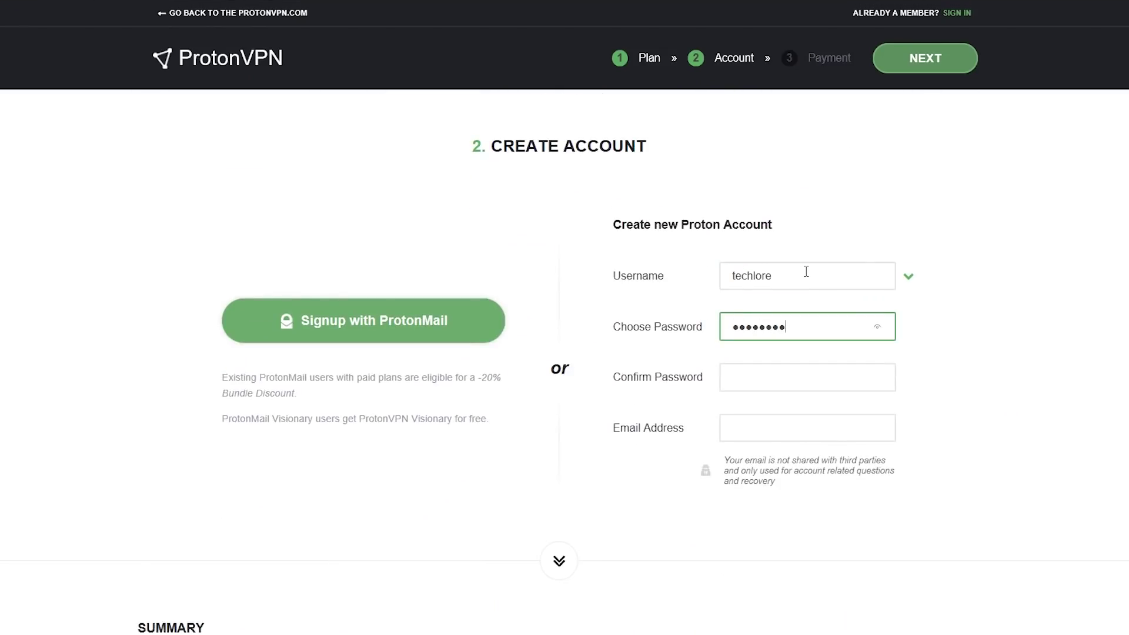
key("Tab")
type("********")
key("Tab")
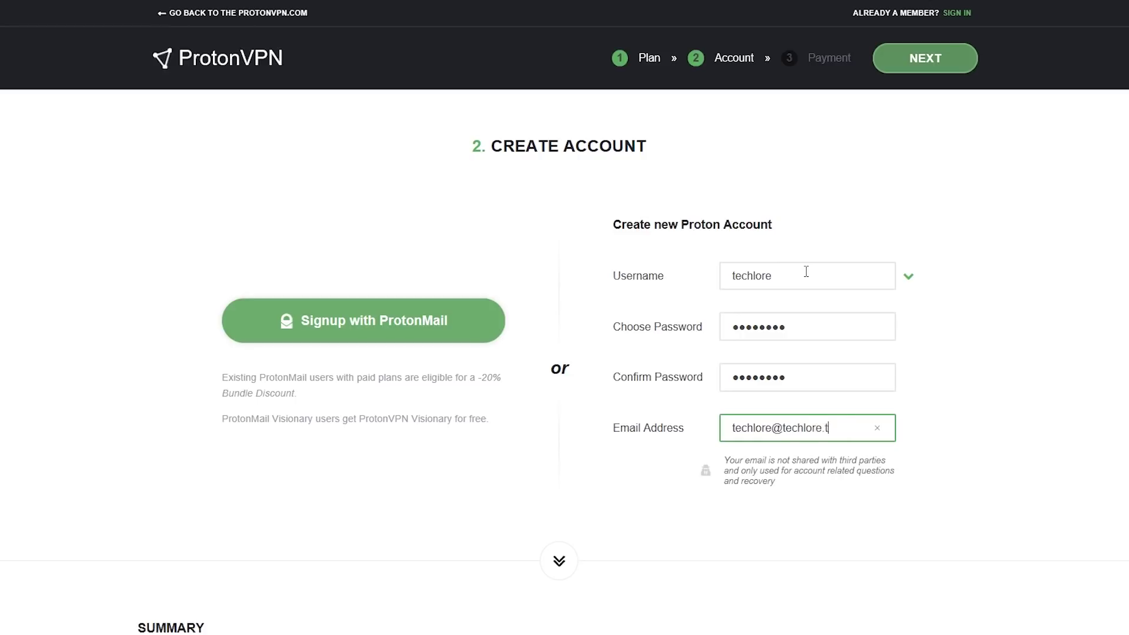
scroll(806, 272, "down", 2)
scroll(482, 175, "down", 1)
scroll(484, 174, "down", 2)
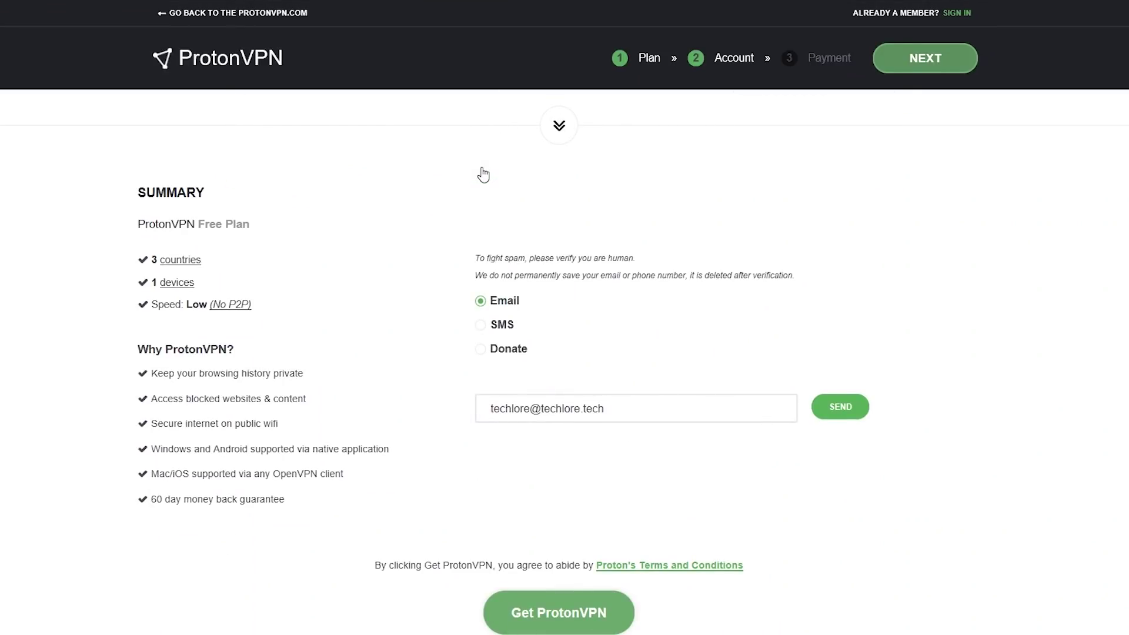
Step: Choose donation instead of SMS as human verification, and keep the app login remembered
left_click(481, 325)
left_click(480, 349)
scroll(486, 312, "down", 3)
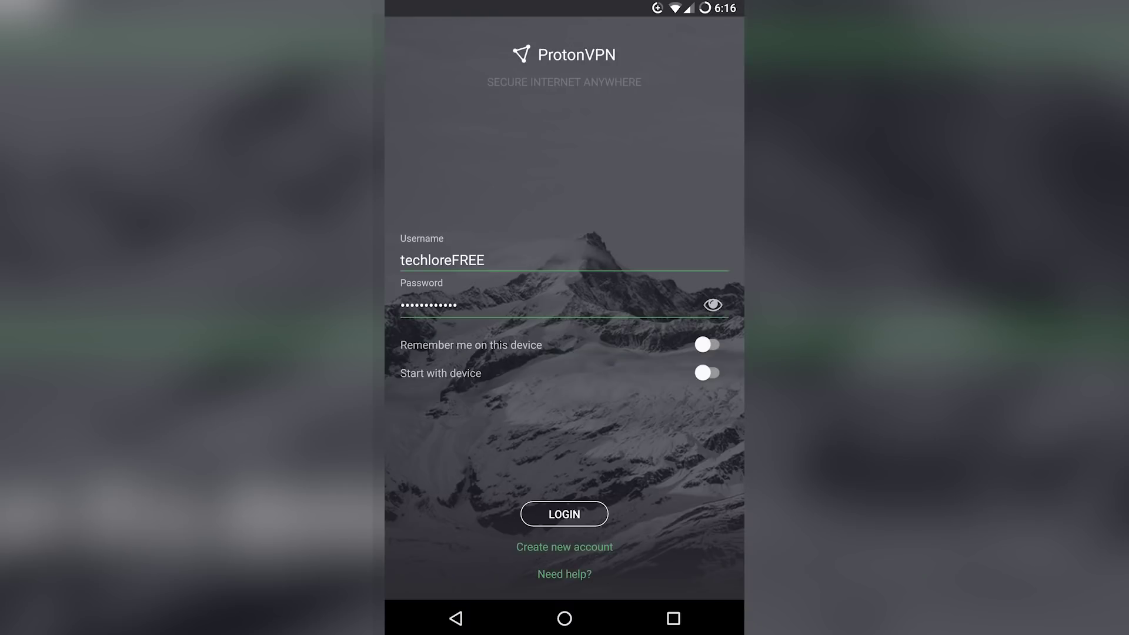
left_click(707, 345)
Step: Sign in with start-with-device enabled and switch to the connection profiles list
left_click(707, 373)
left_click(565, 515)
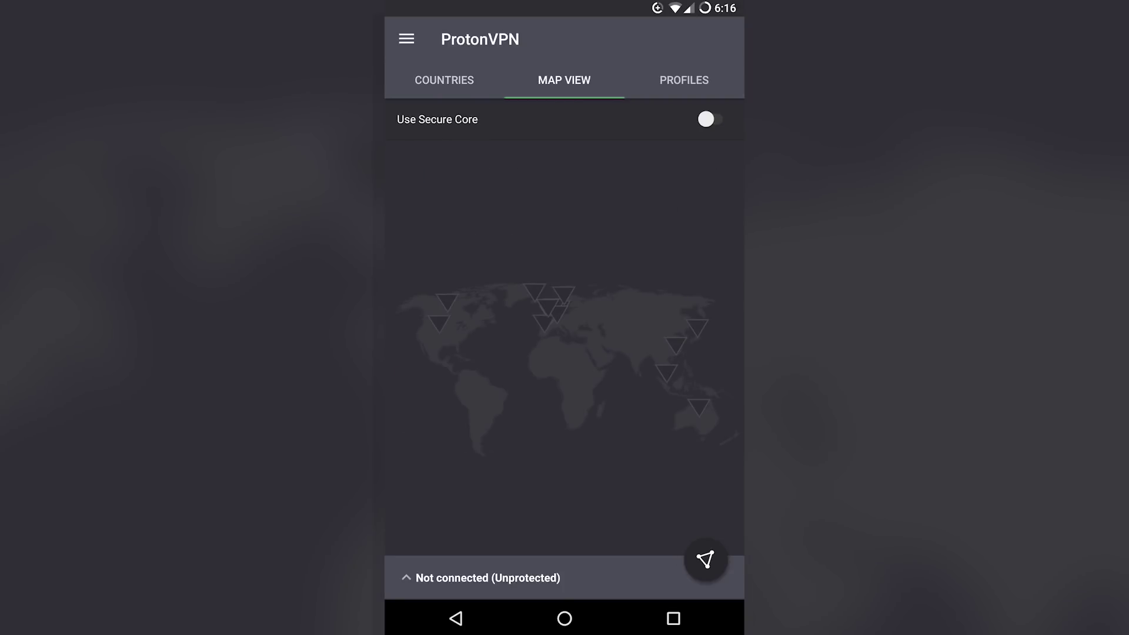
left_click(683, 80)
Step: Reach the app settings from the navigation menu
left_click(406, 39)
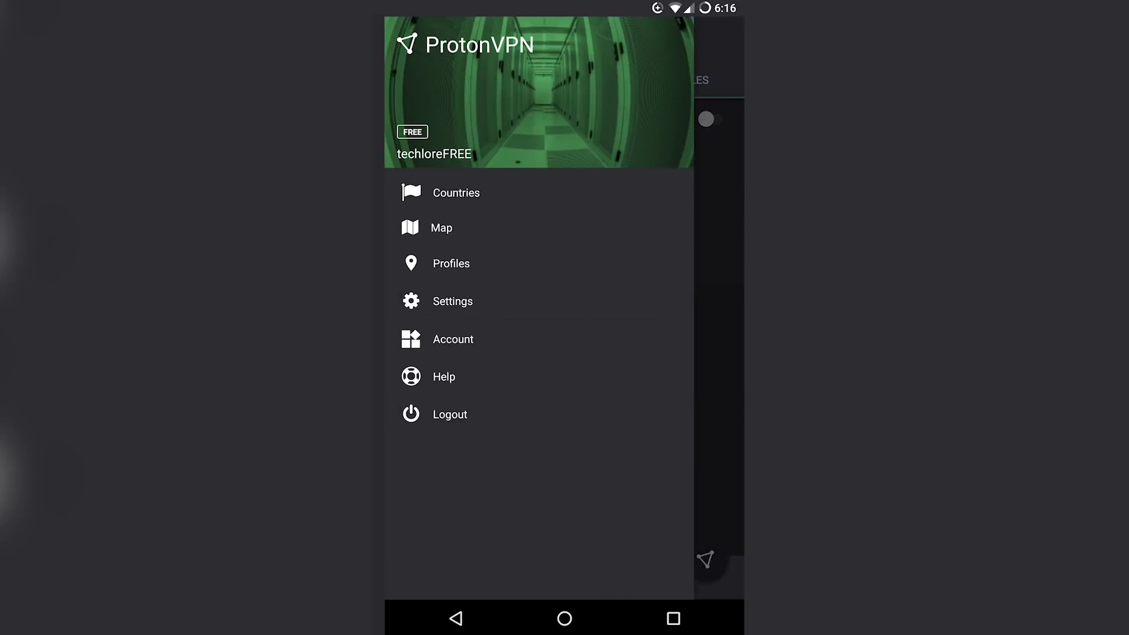
left_click(453, 300)
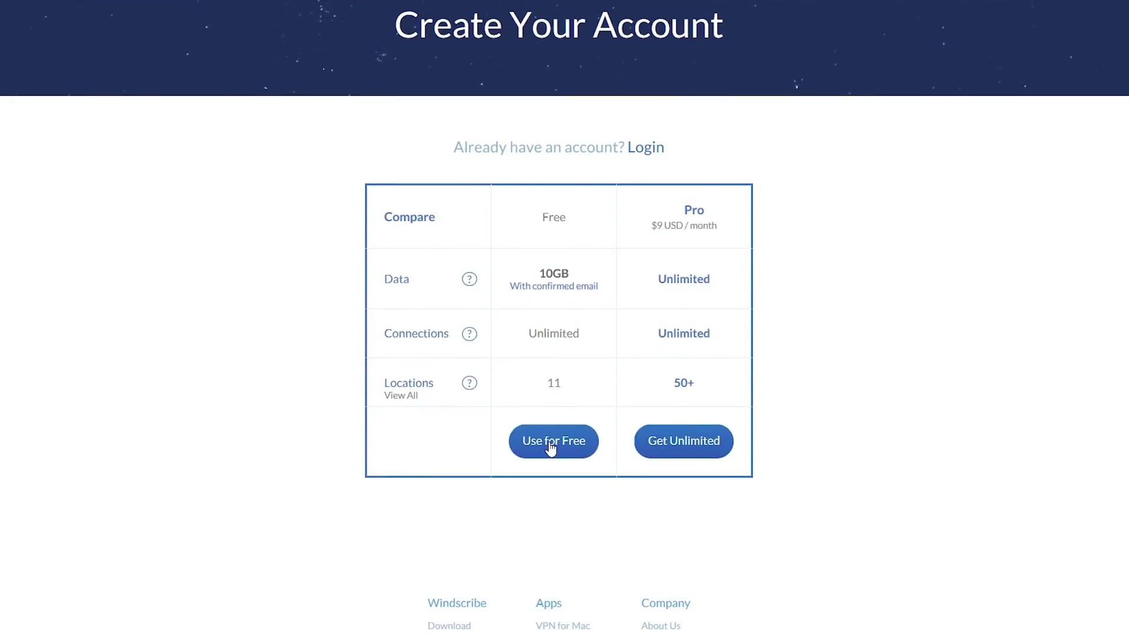
Step: Choose the free Windscribe plan and enter the account username and password
left_click(551, 445)
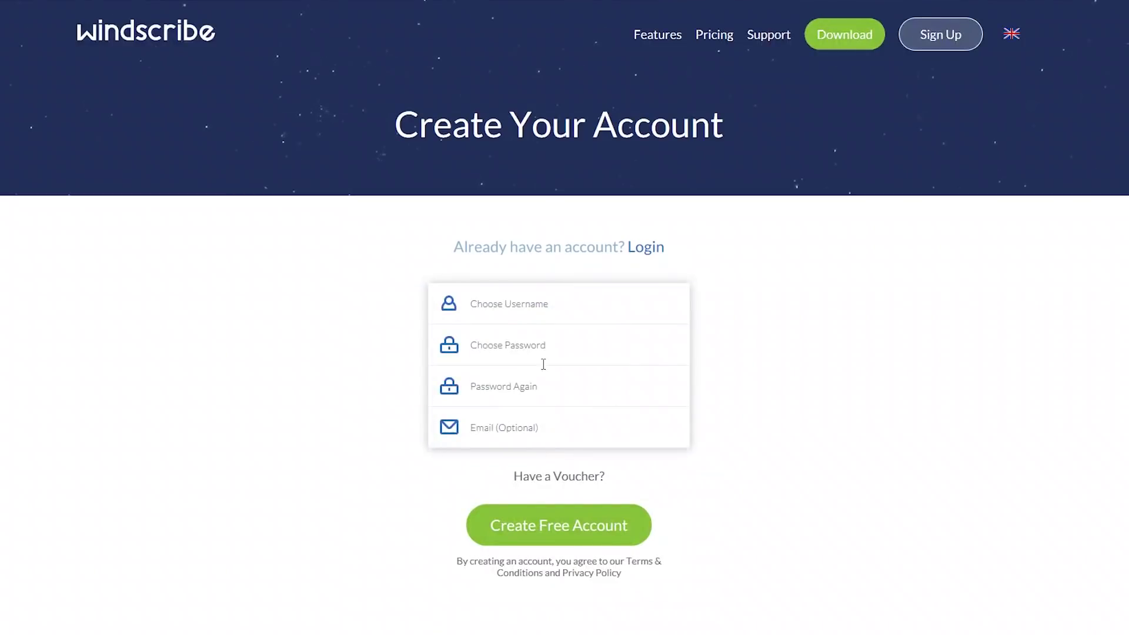
left_click(535, 312)
key("Tab")
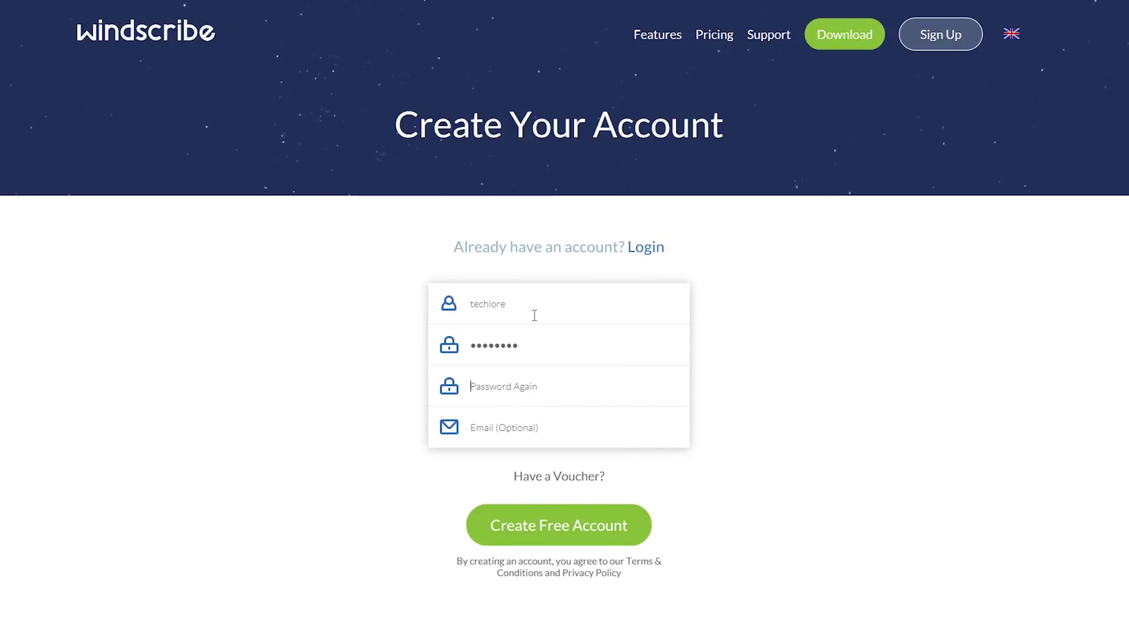
key("Tab")
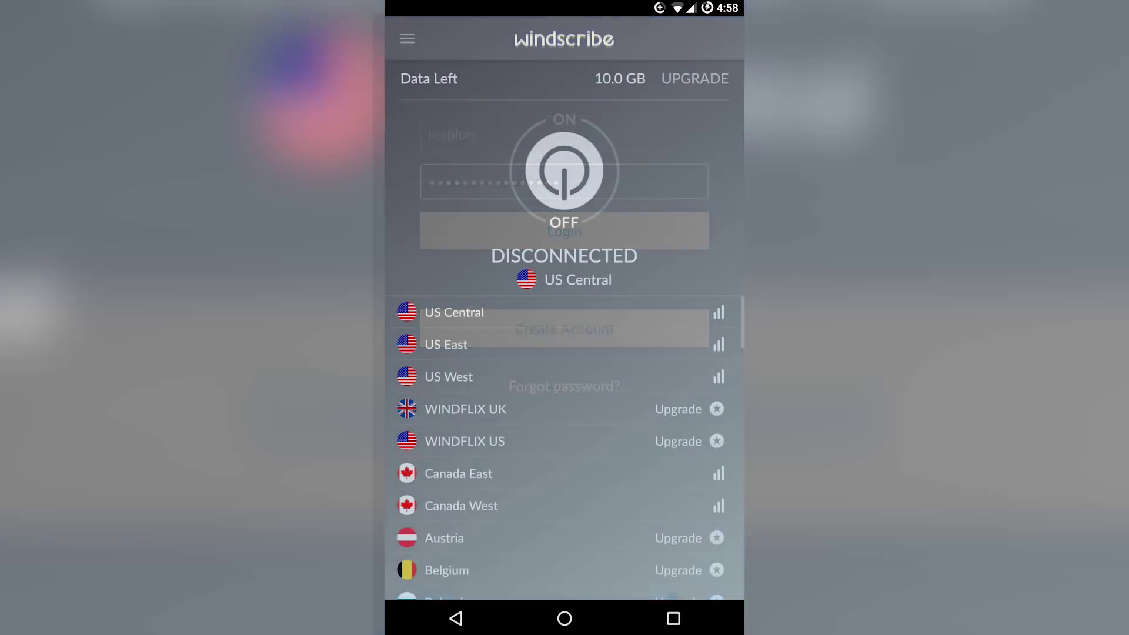
scroll(565, 446, "down", 3)
scroll(565, 446, "down", 3)
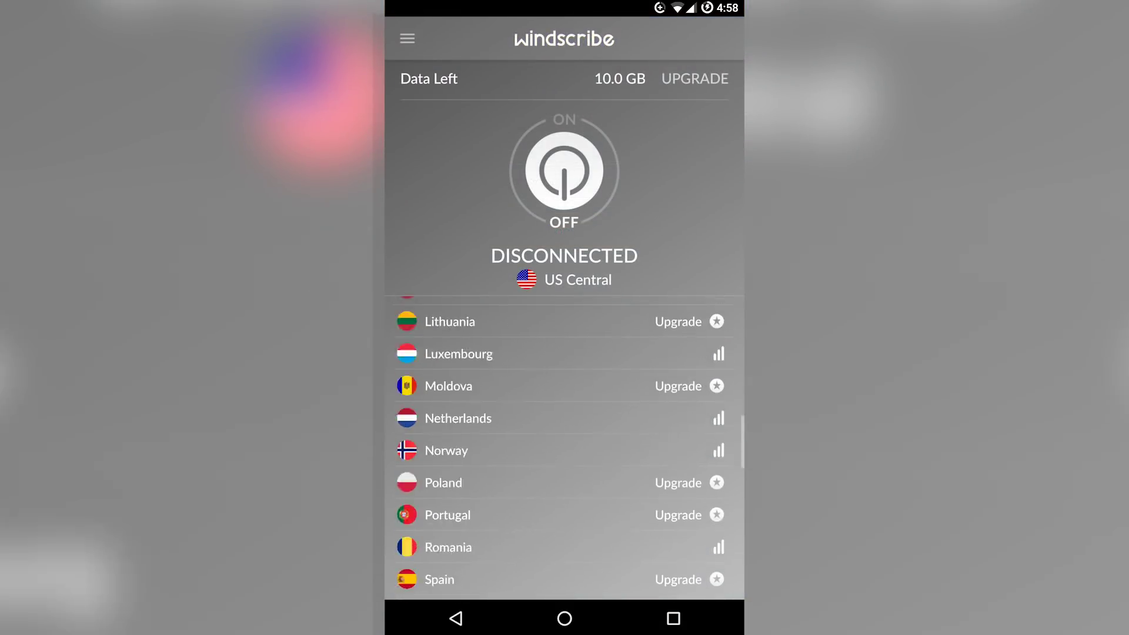
scroll(565, 446, "down", 3)
scroll(564, 445, "up", 10)
scroll(565, 445, "up", 2)
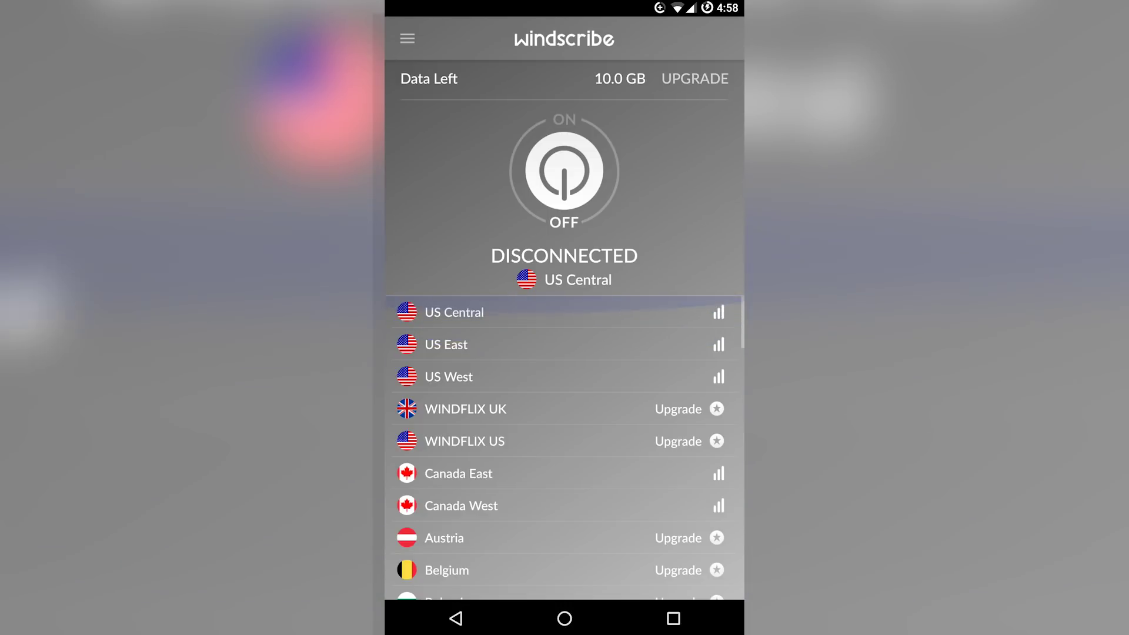
Step: Reach the connection preferences (protocol, port, mode) from the app's main menu
left_click(407, 38)
left_click(439, 203)
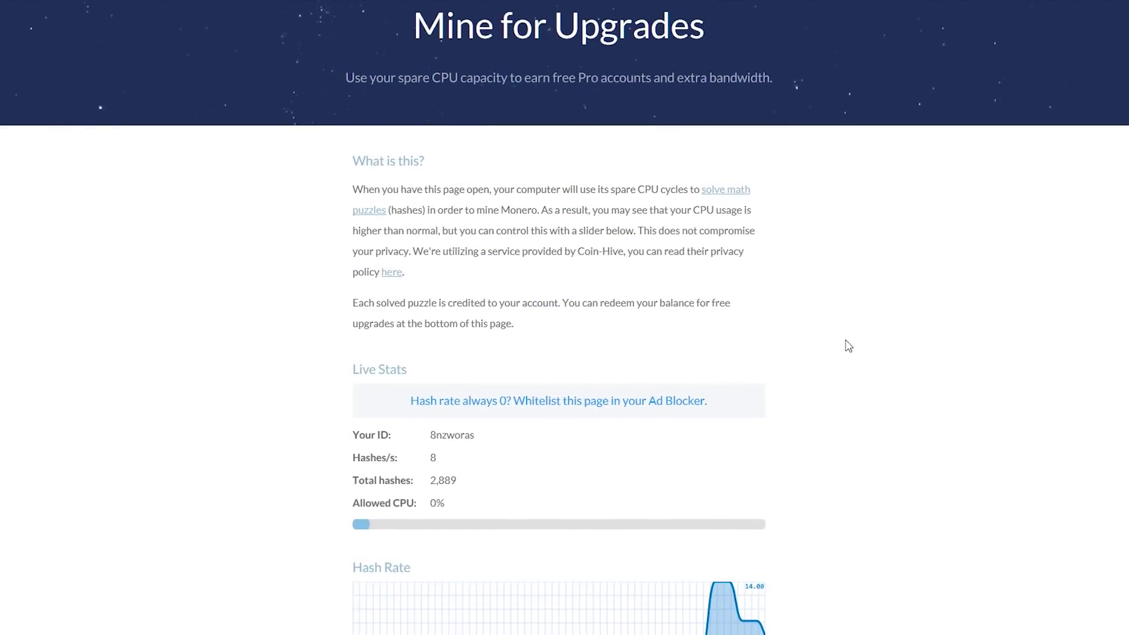
scroll(847, 345, "down", 2)
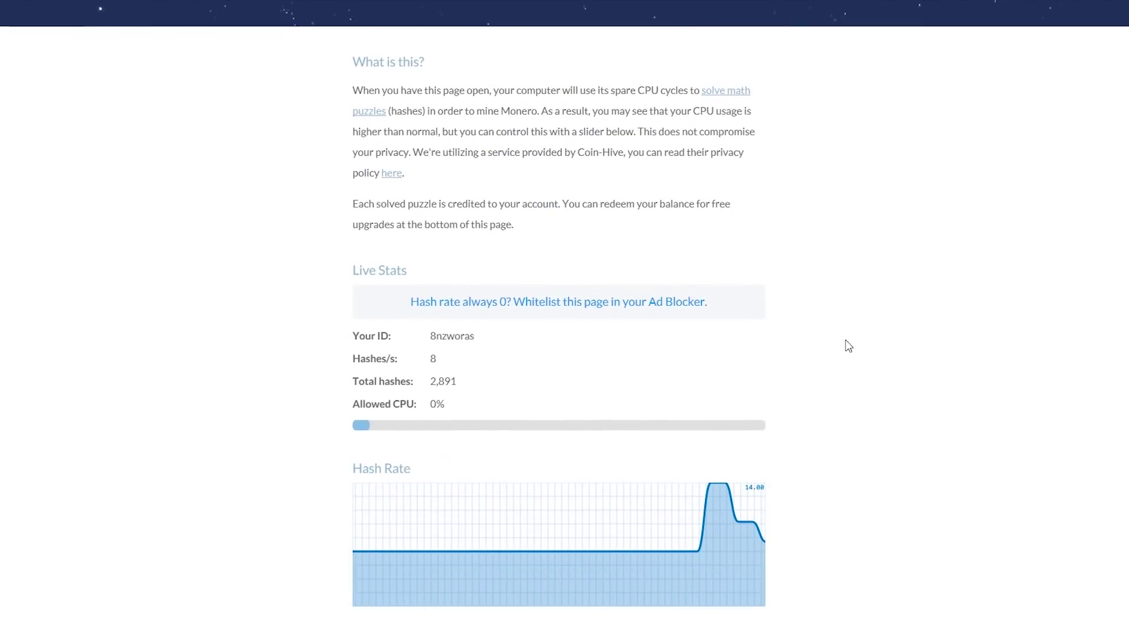
scroll(848, 346, "down", 1)
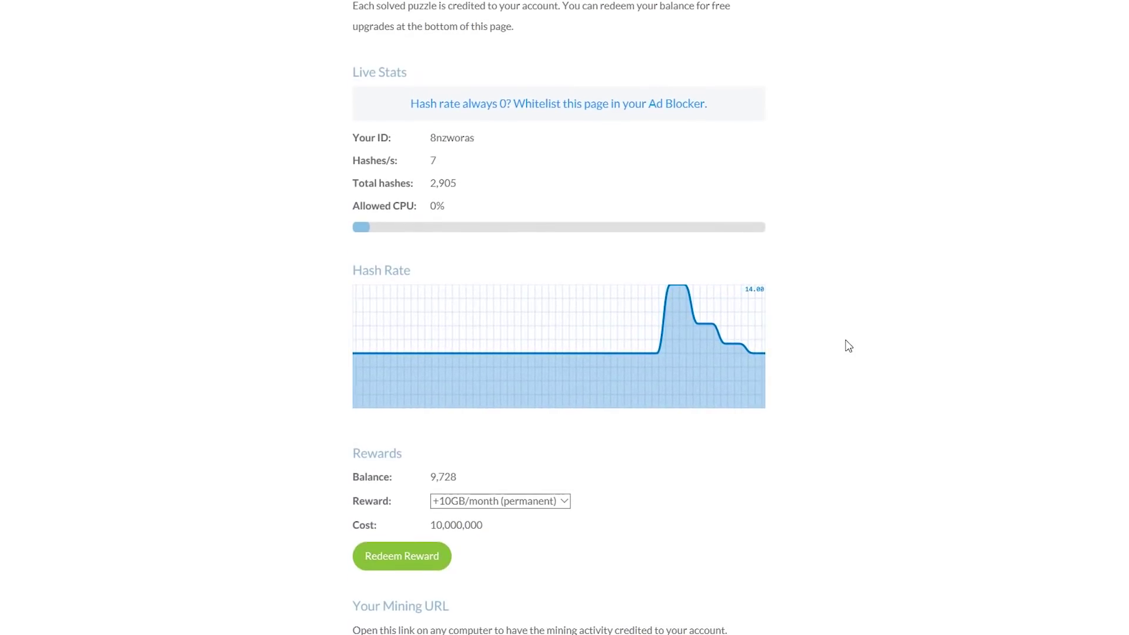
Step: Review the reward options and keep +10GB/month (permanent) selected for redemption
left_click(556, 499)
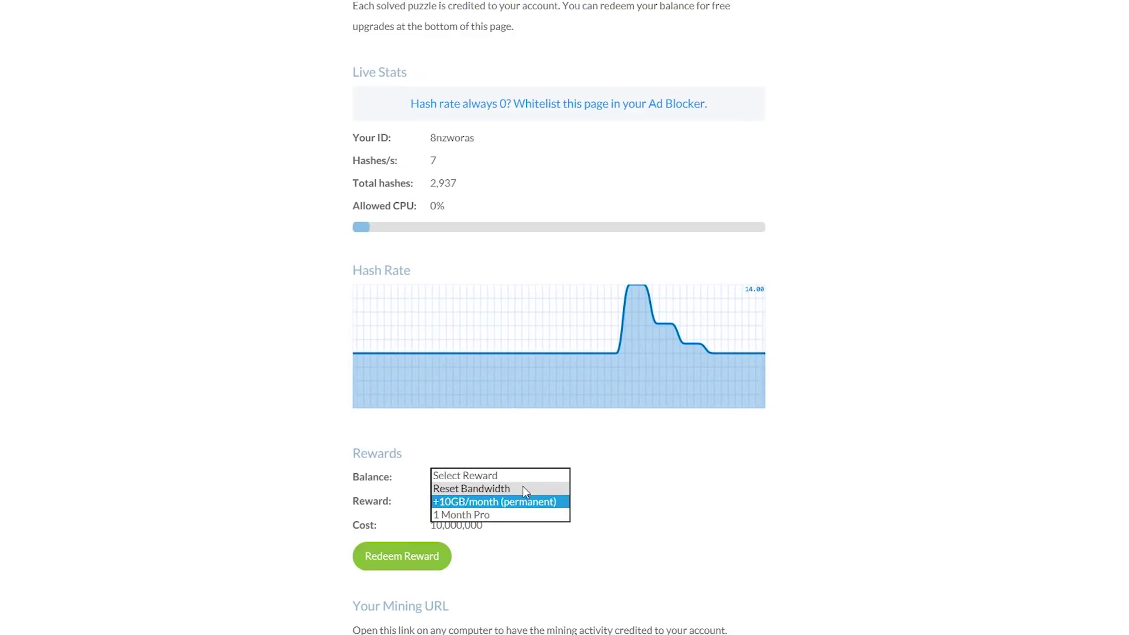
left_click(509, 565)
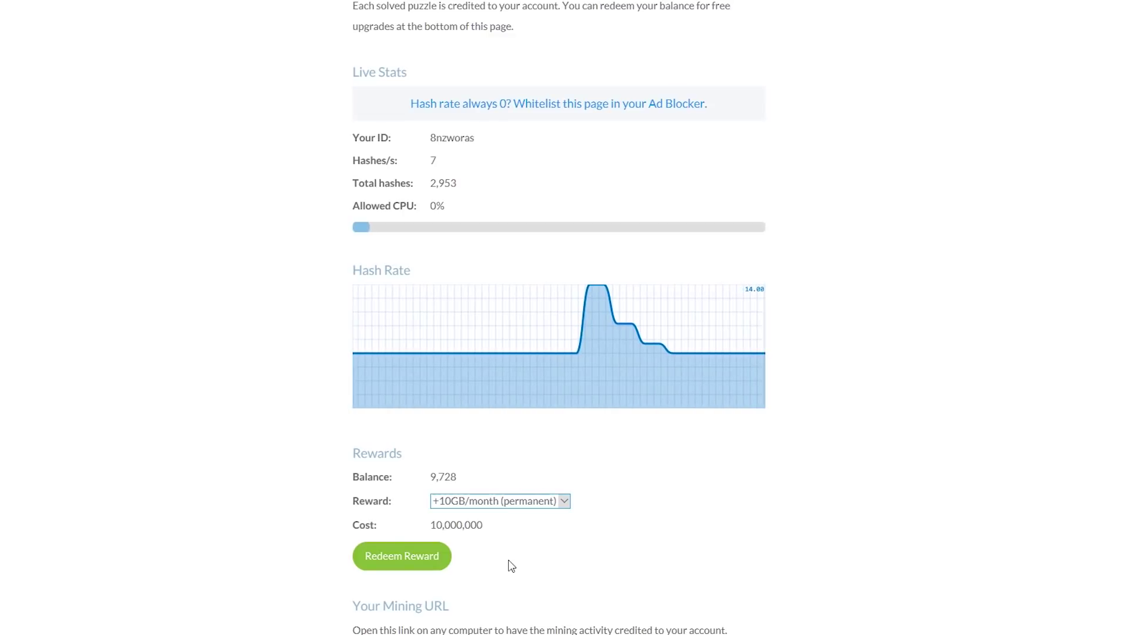